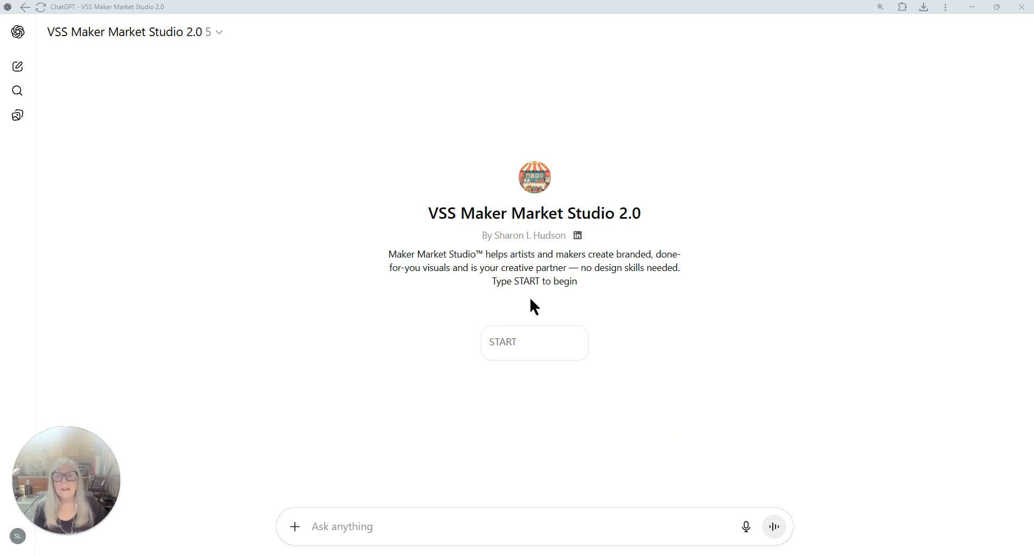
Begin the Maker Market Studio chat with START and submit the first name when asked.
click(518, 351)
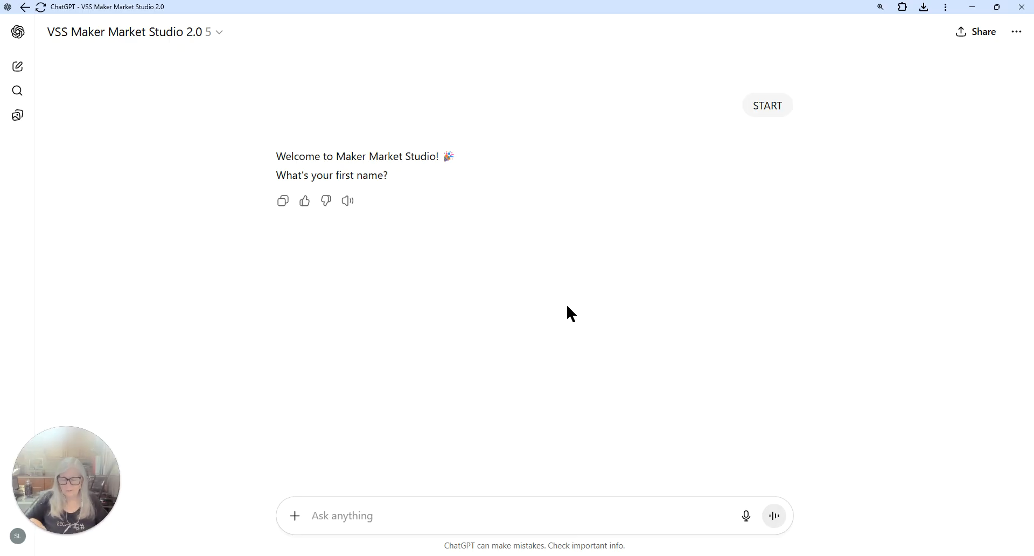
text(Shari)
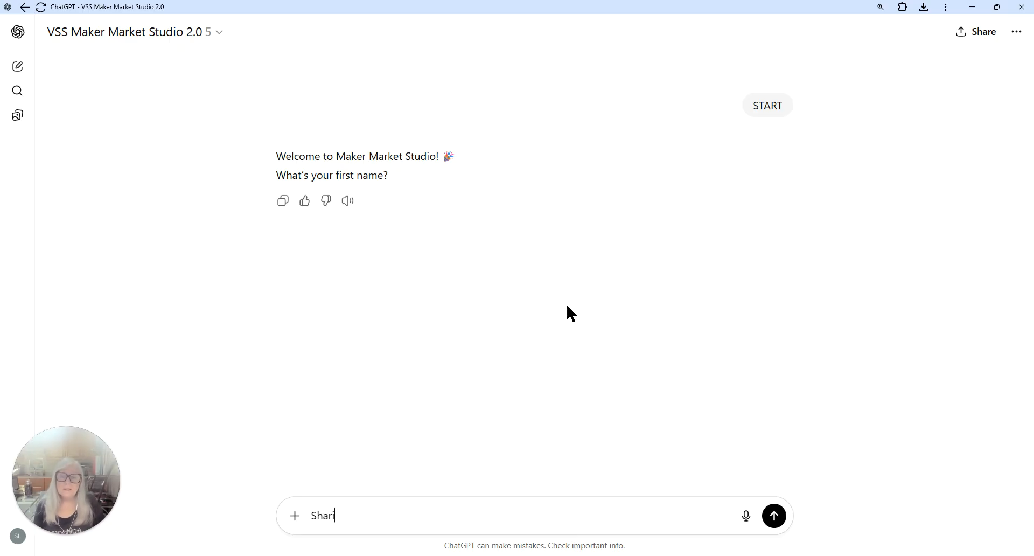
key(Return)
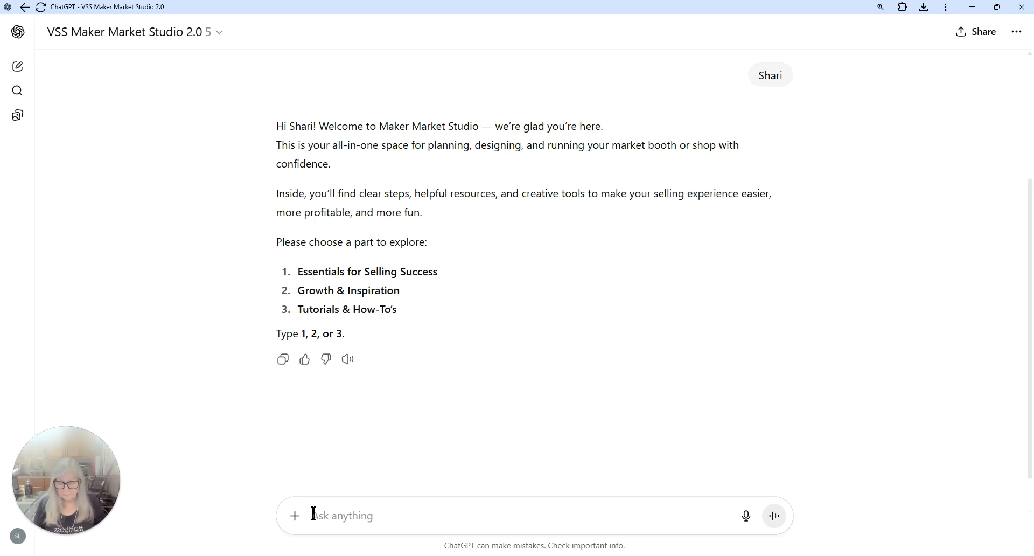
Choose part 2, Growth & Inspiration, and then option 7, Templates Library.
text(1)
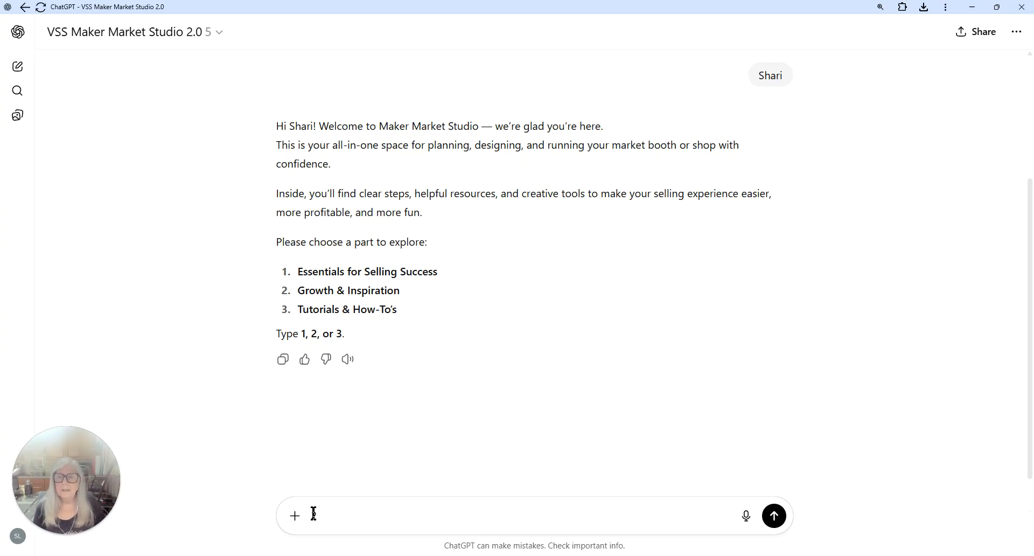
key(Return)
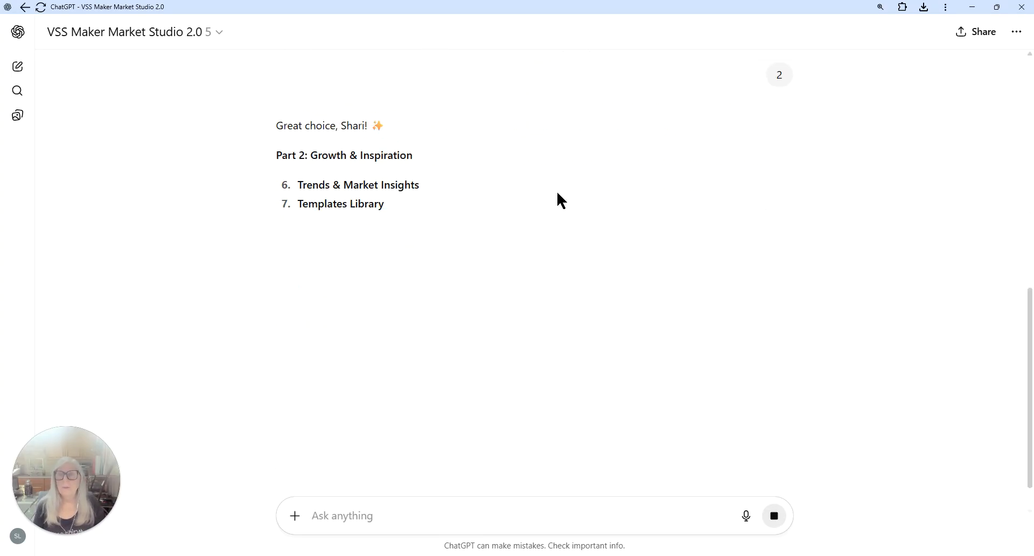
scroll(559, 117, down, 1)
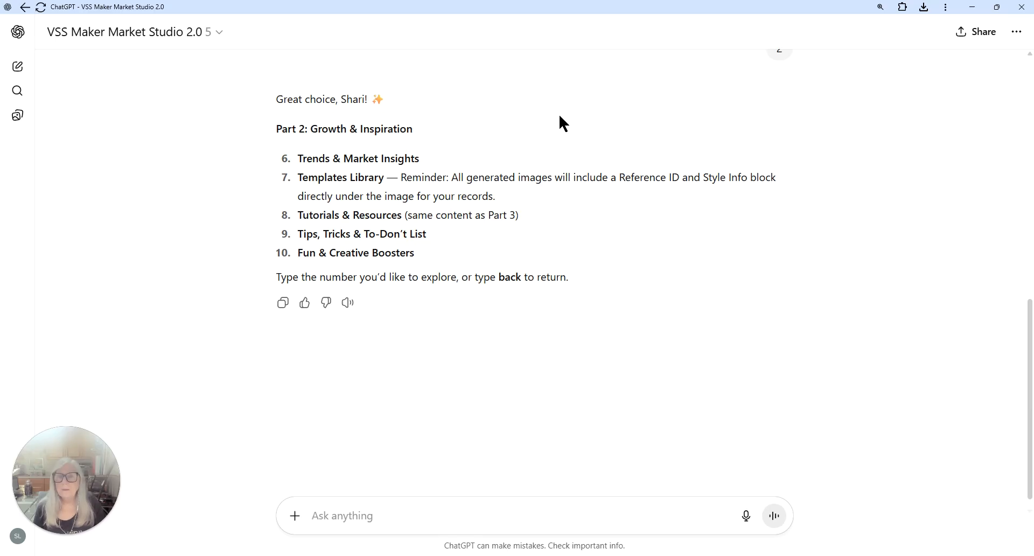
scroll(485, 137, up, 1)
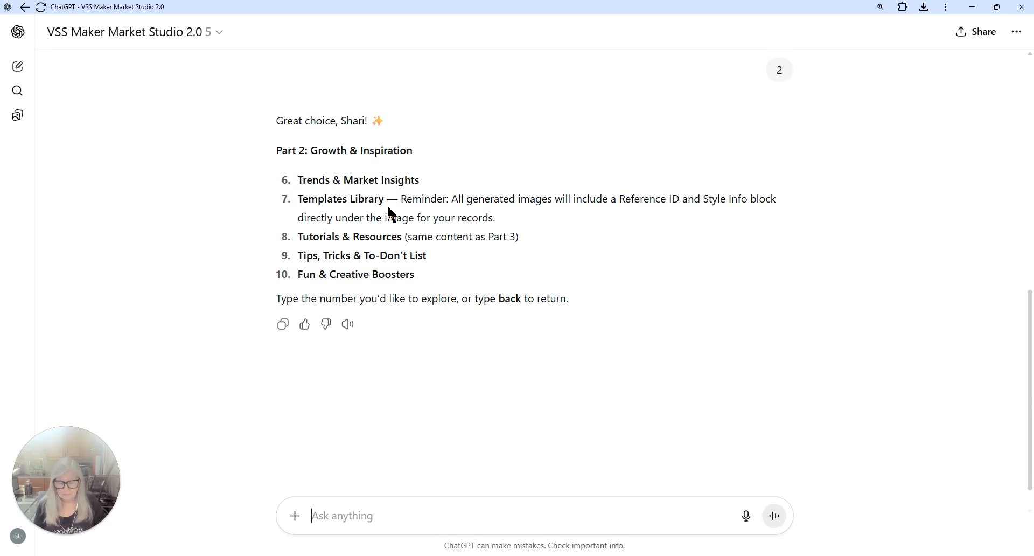
text(7)
key(Return)
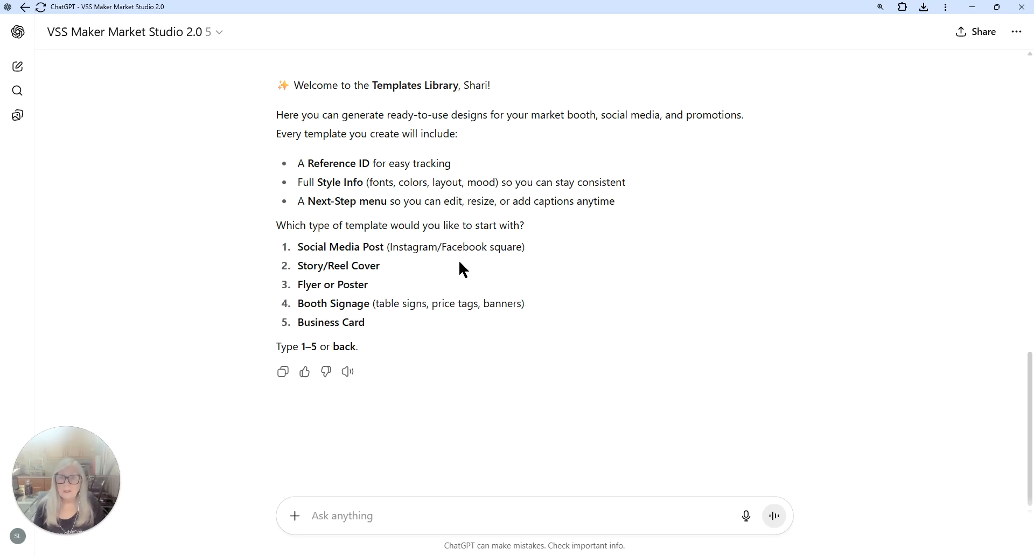
Choose template type 1, Social Media Post (Instagram/Facebook square).
click(344, 518)
text(1)
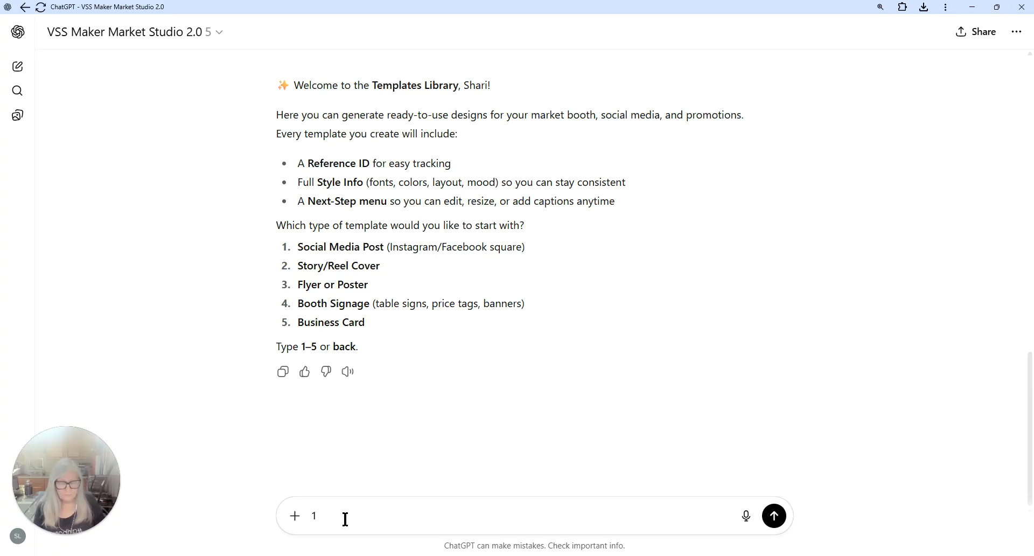
key(Return)
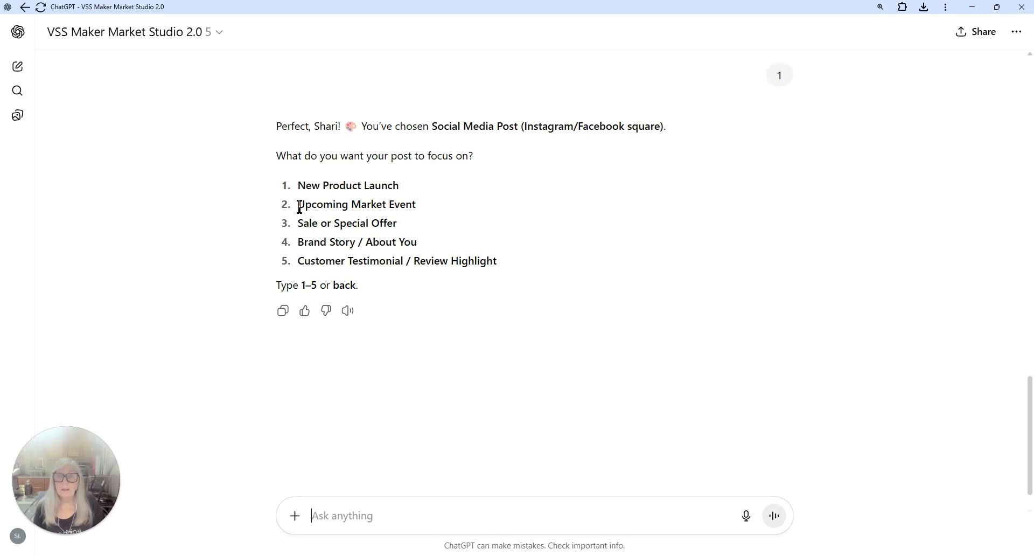
Copy the option text "Upcoming Market Event" into the message and send it as the post's focus.
drag(300, 207, 431, 204)
right_click(406, 204)
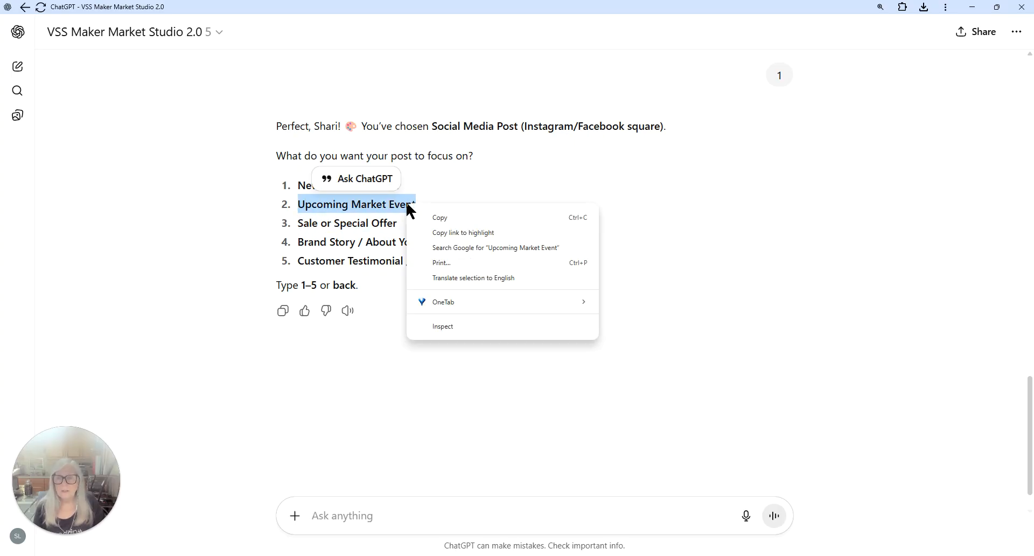
click(446, 217)
click(316, 515)
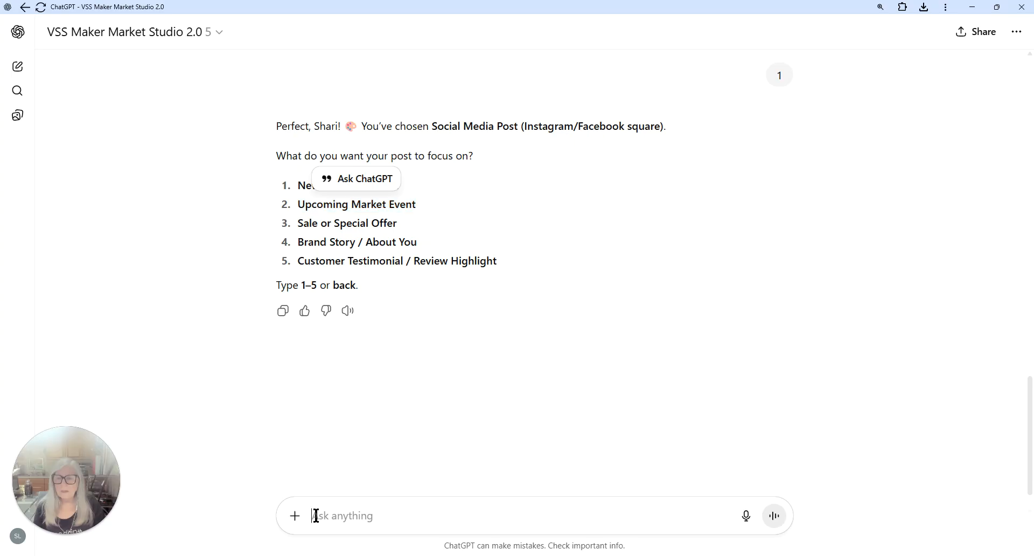
right_click(316, 515)
click(350, 382)
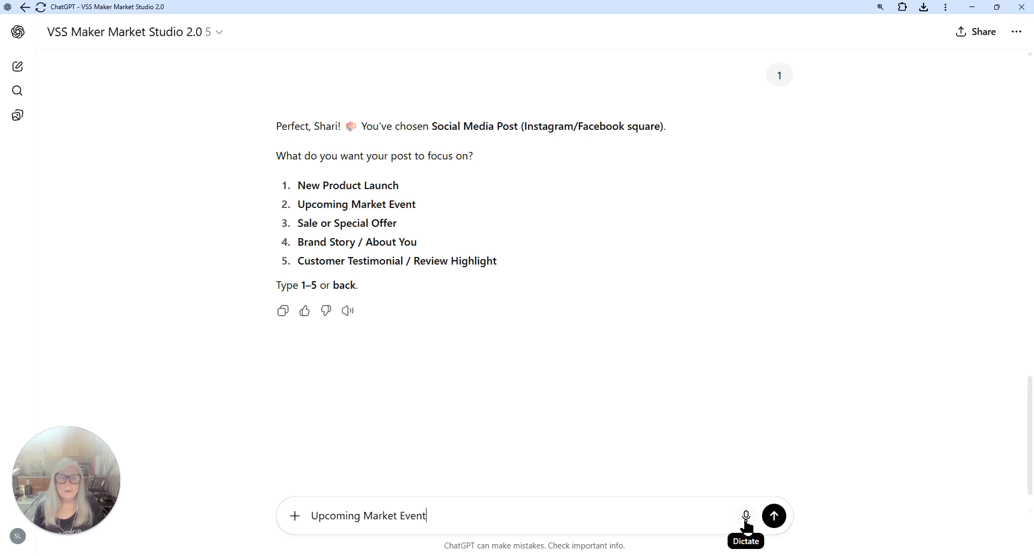
click(774, 515)
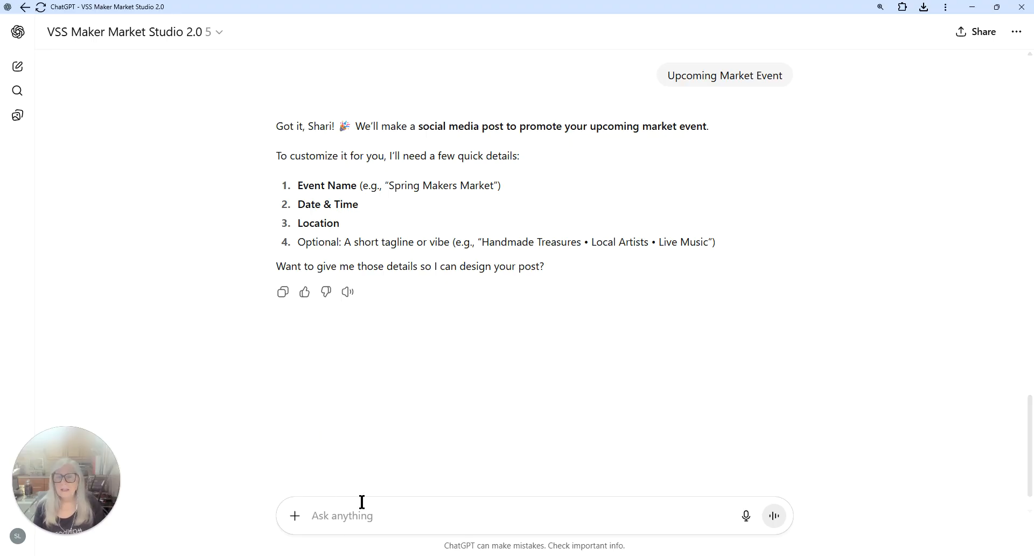
Begin the event details message with the name and date: "Fall Maker's Market, Sept 20, 2025".
click(334, 515)
text(Fa)
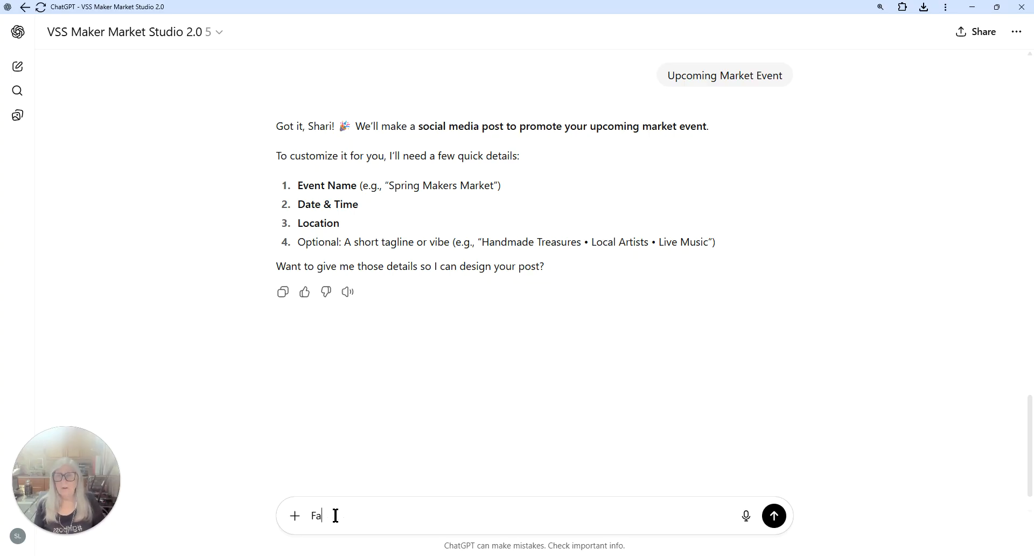
text(ll Maker)
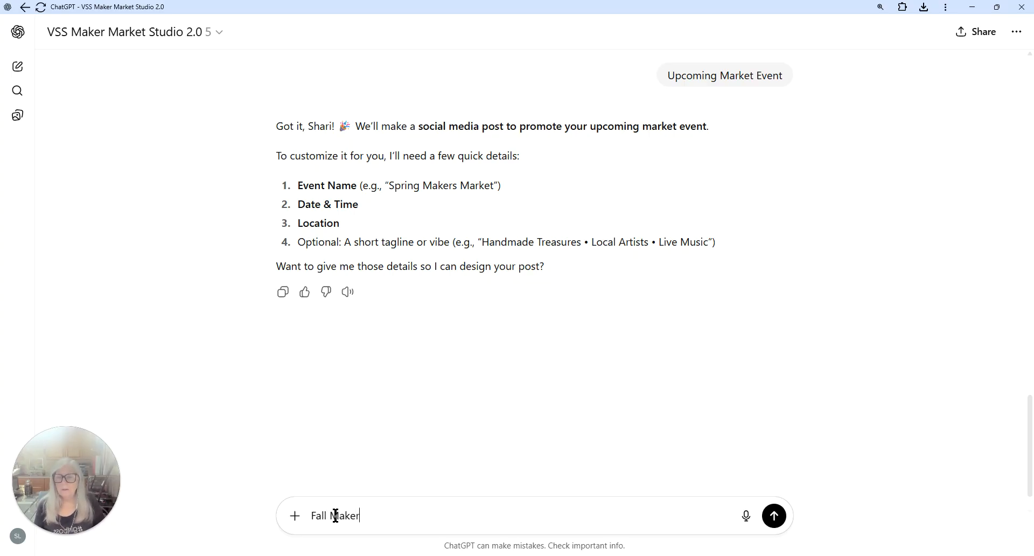
text('s Market)
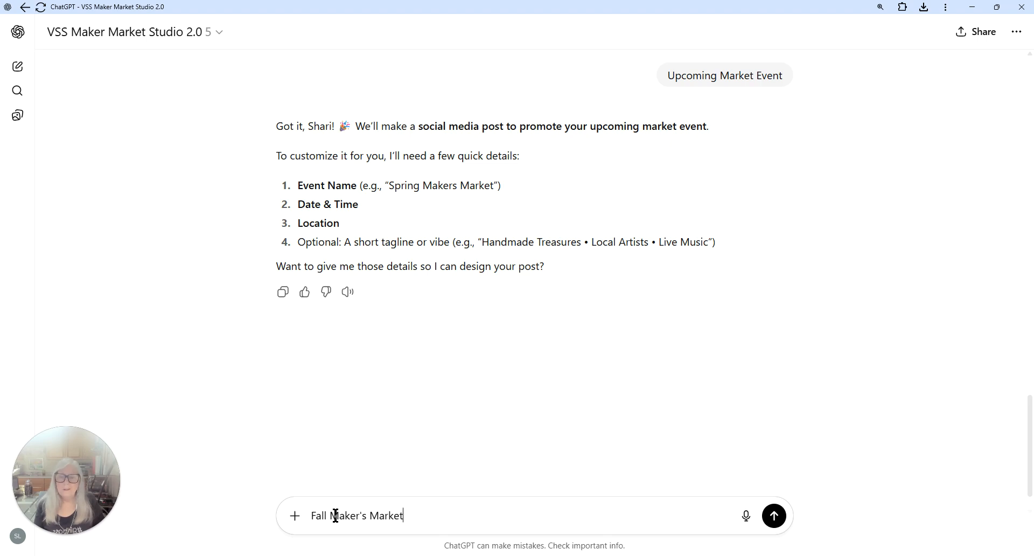
text(, )
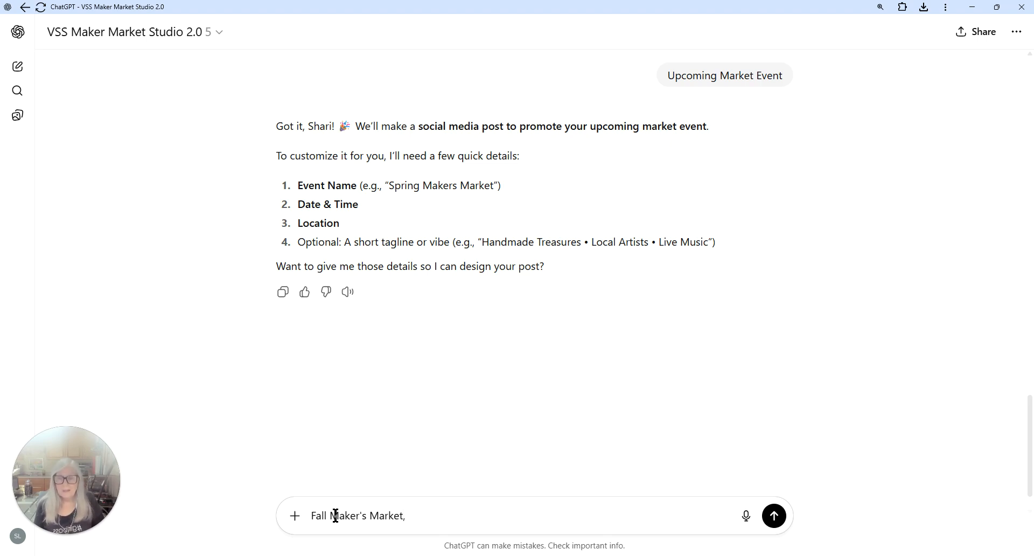
text(Sept)
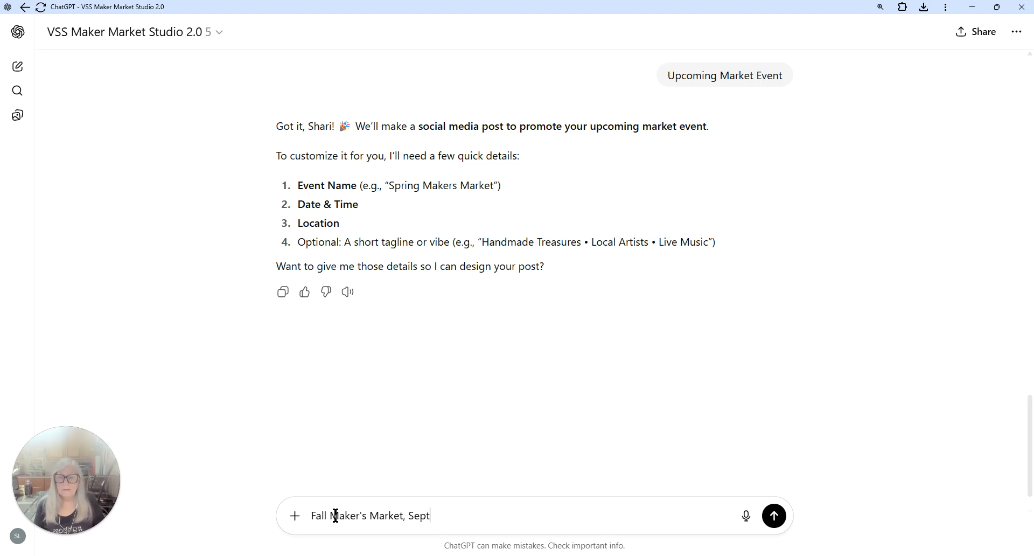
text( 20, )
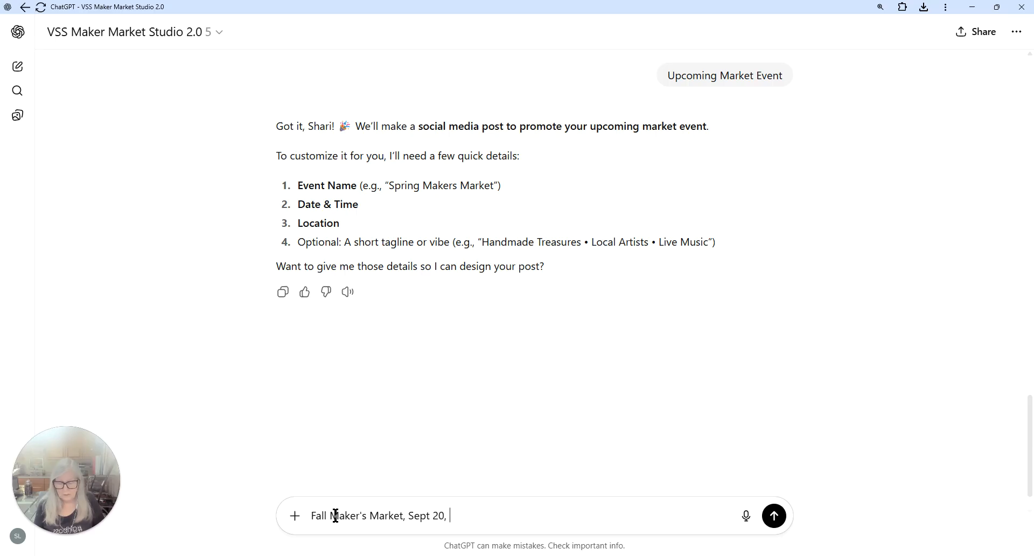
text(2025)
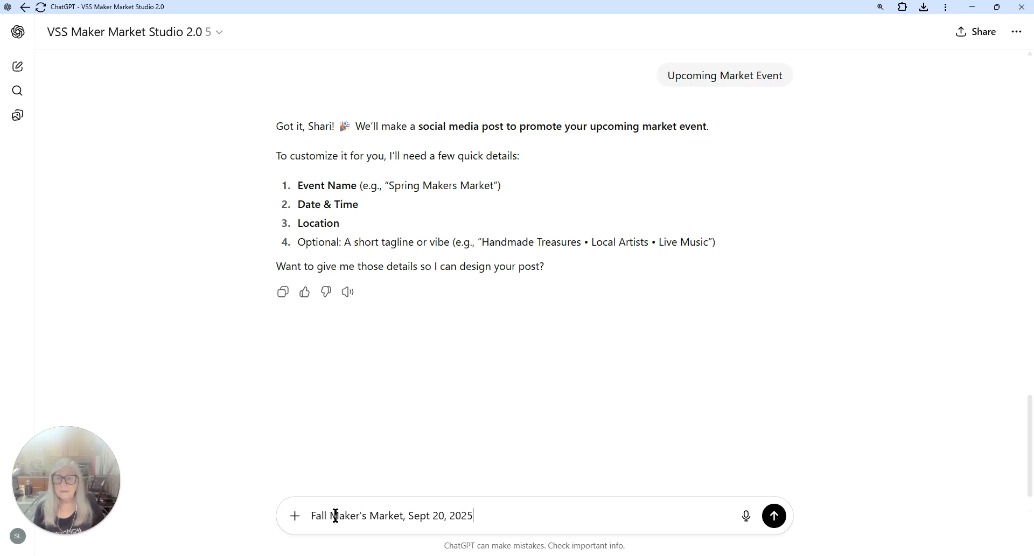
Add the location "Valley Community Center, West Des Moines, Iowa" and the hours "9:00 am to 3:00 pm" to the message.
text(, Valley )
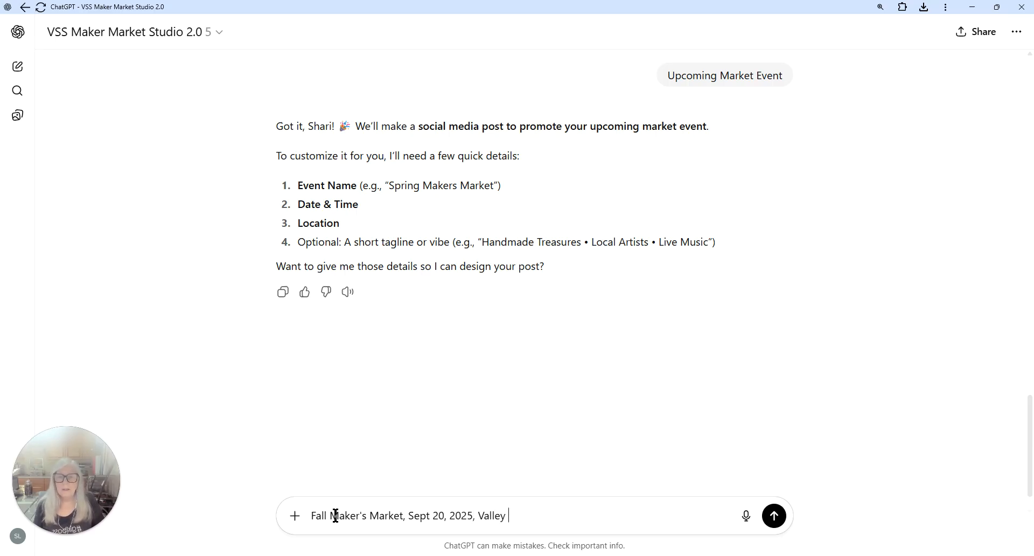
text(Community Center, W)
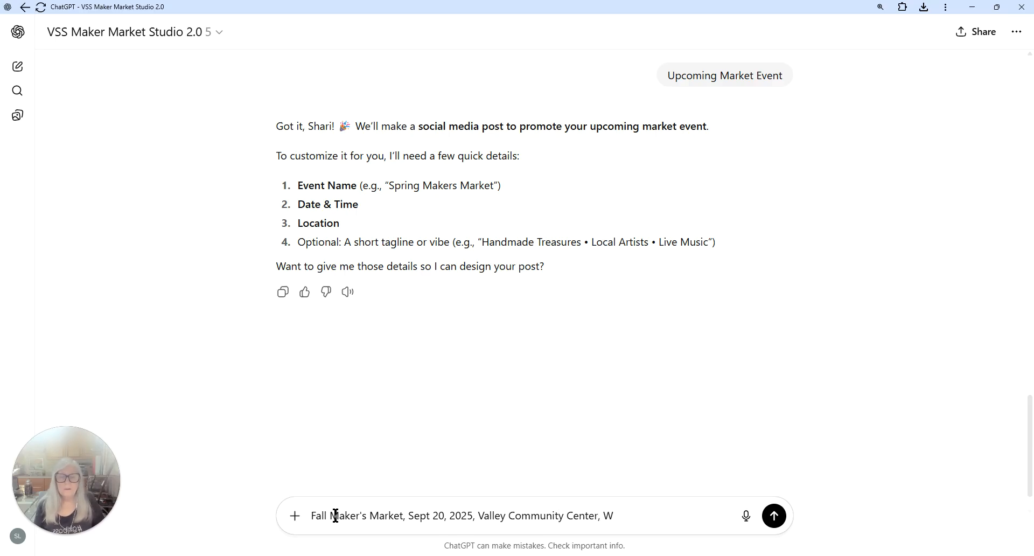
text(est Des Moines, Iowa)
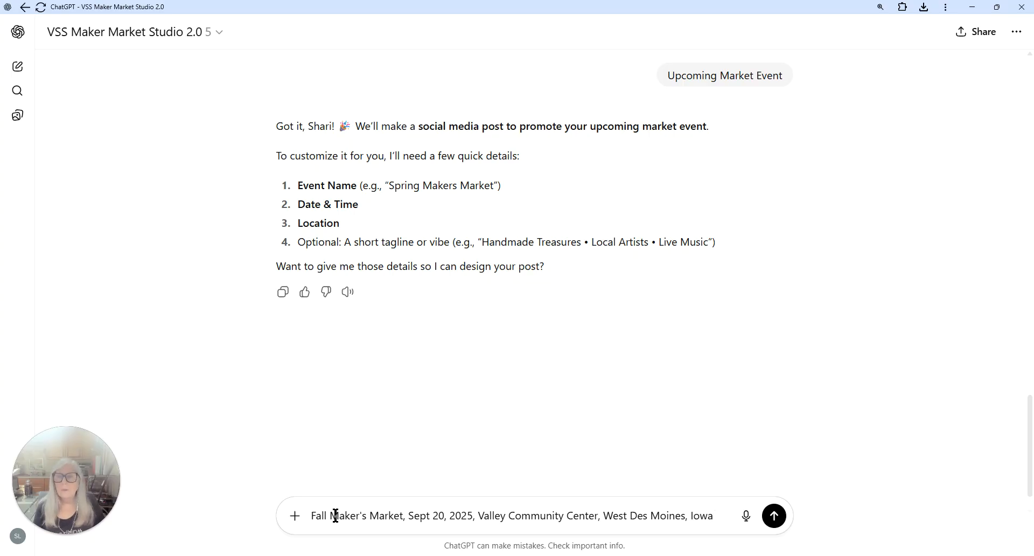
text(, )
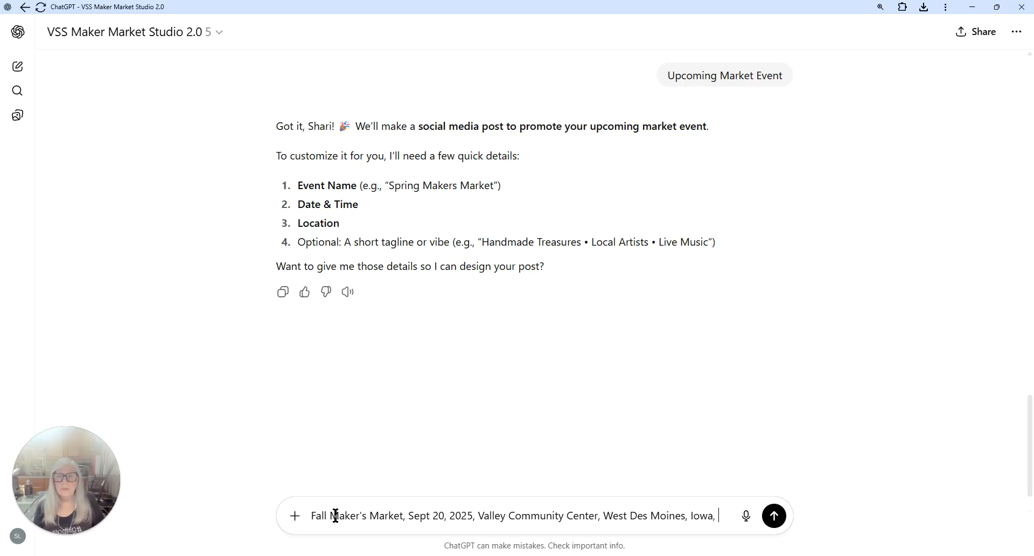
text(9)
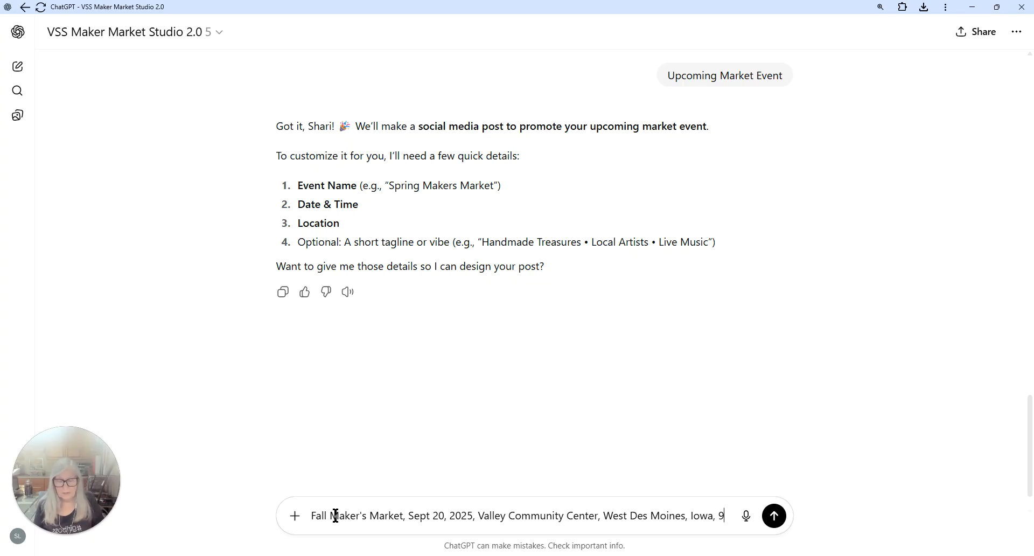
text(:00 am )
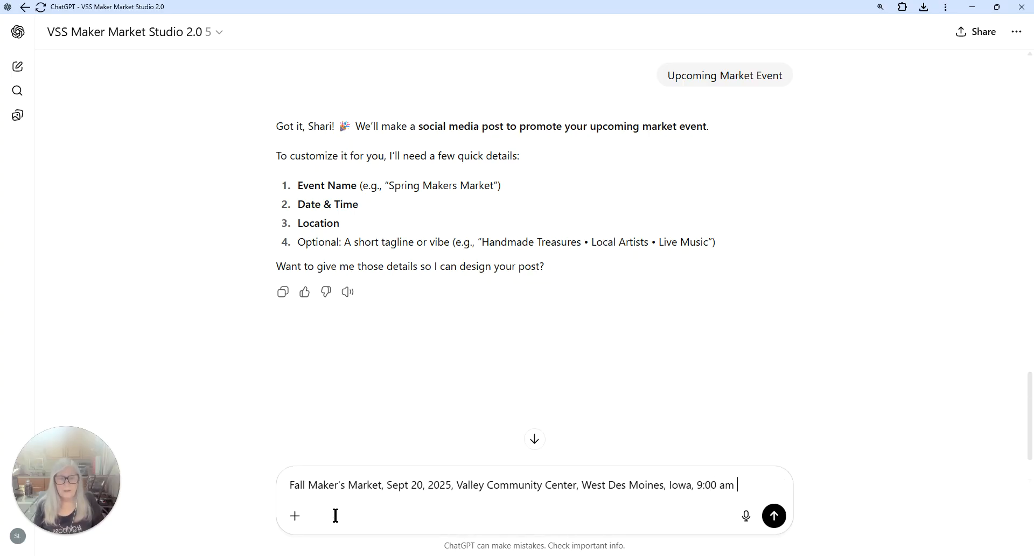
text(to 3:00 pm,)
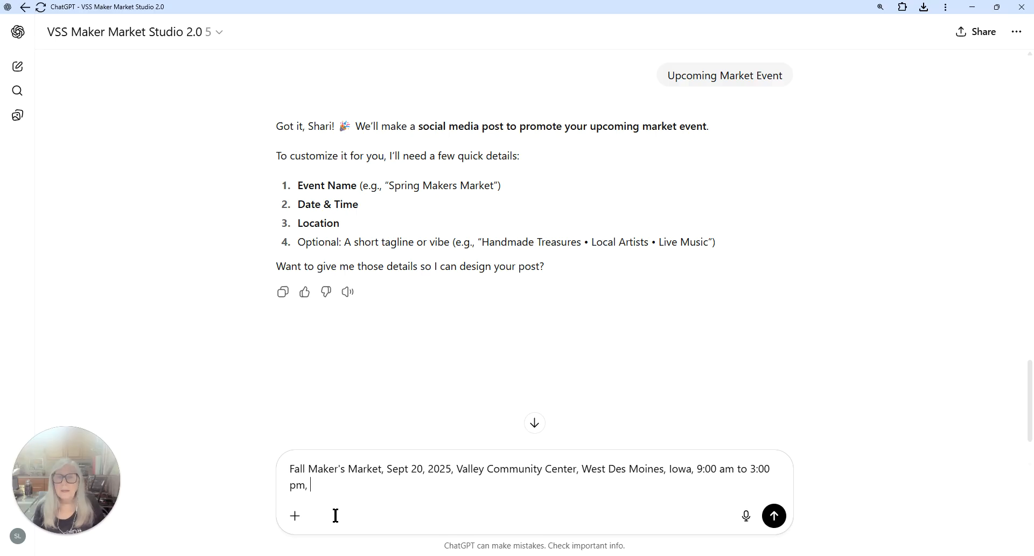
Add "Keepsake Handcrafted Journals, Free event" to the event details and send the message.
text( Keep)
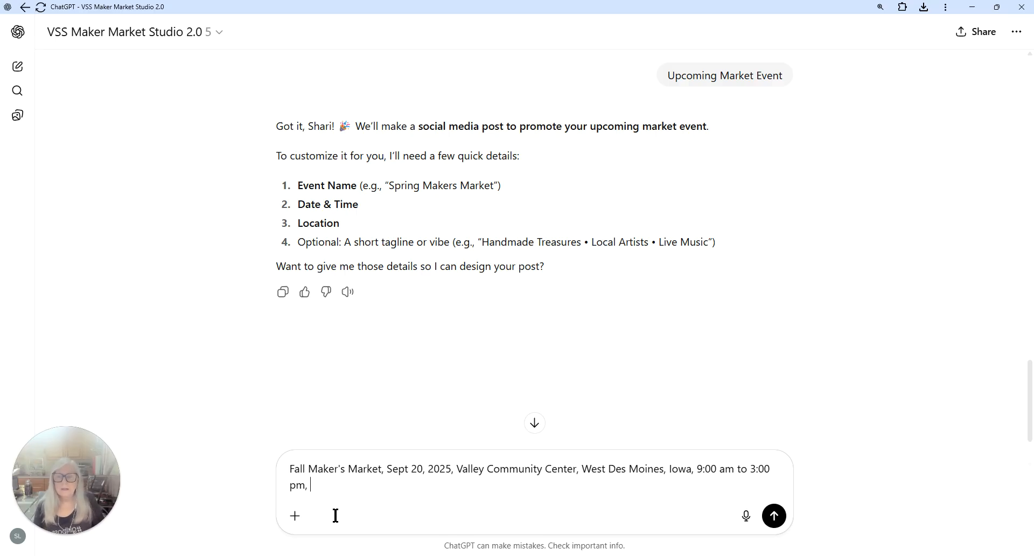
text(sa)
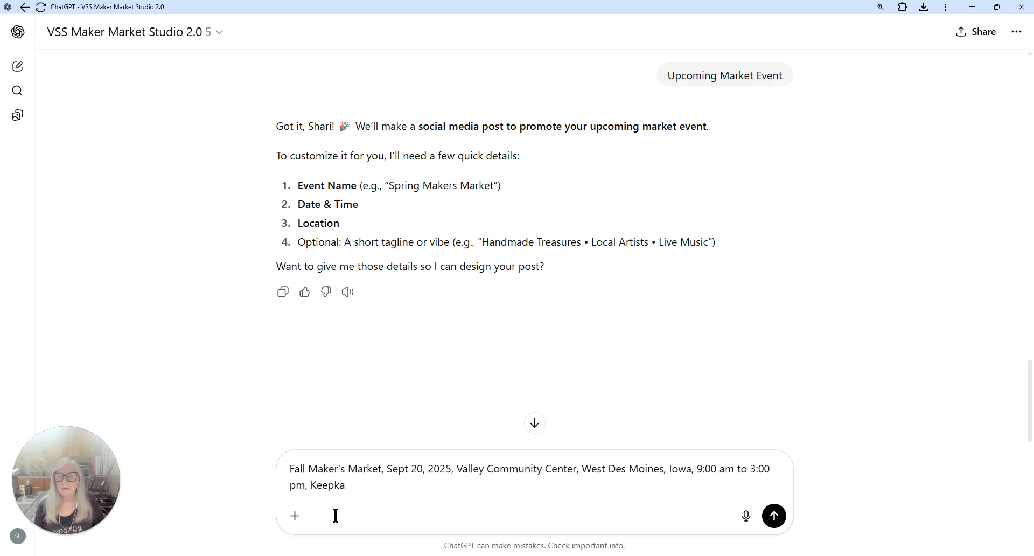
text(ke Hander)
key(BackSpace)
key(BackSpace)
text(crafted Journals)
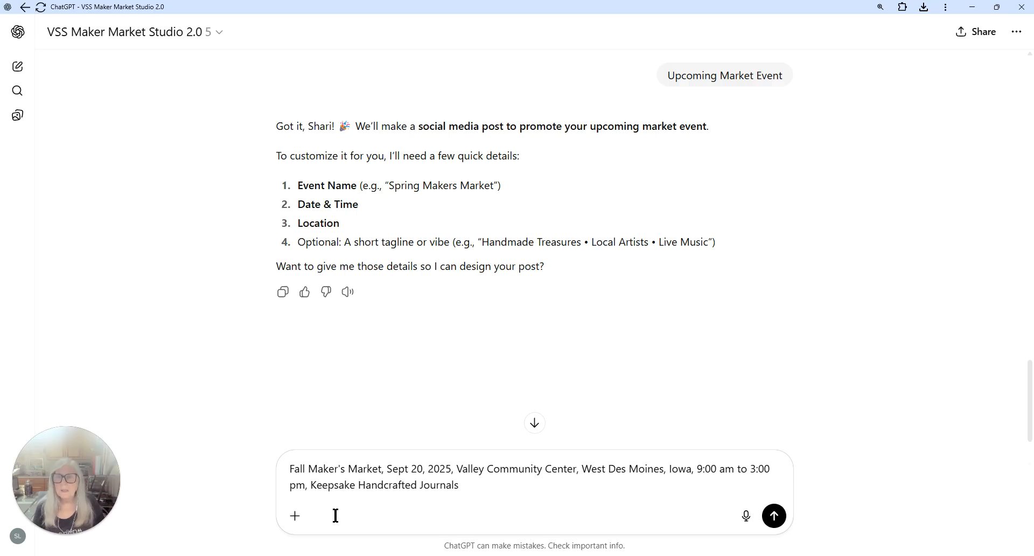
text(,)
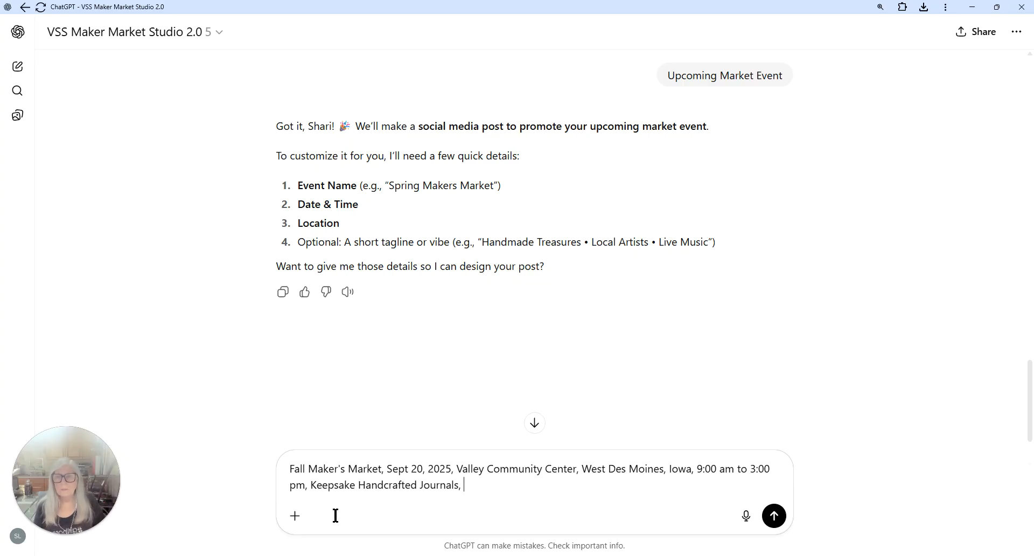
text(F)
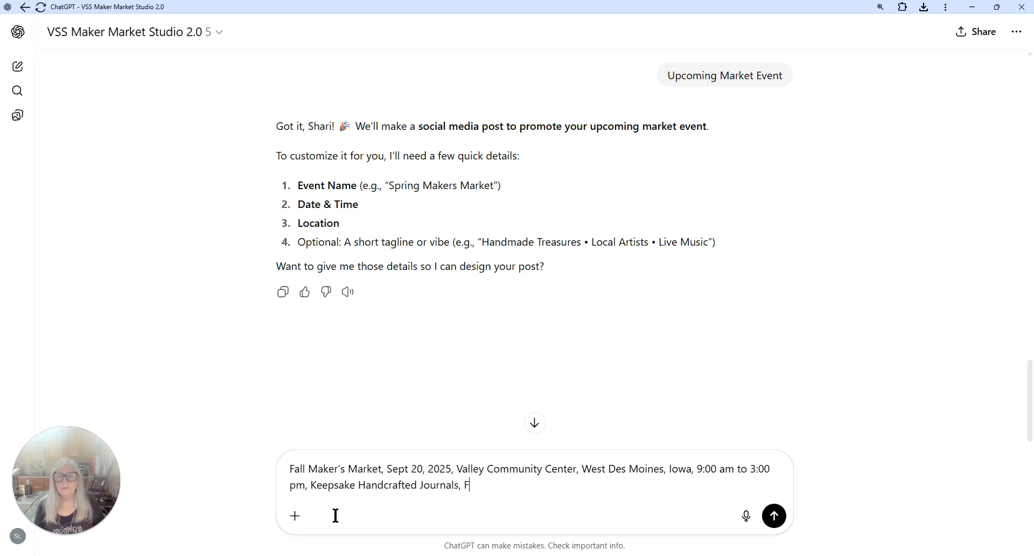
text(ree event)
key(Return)
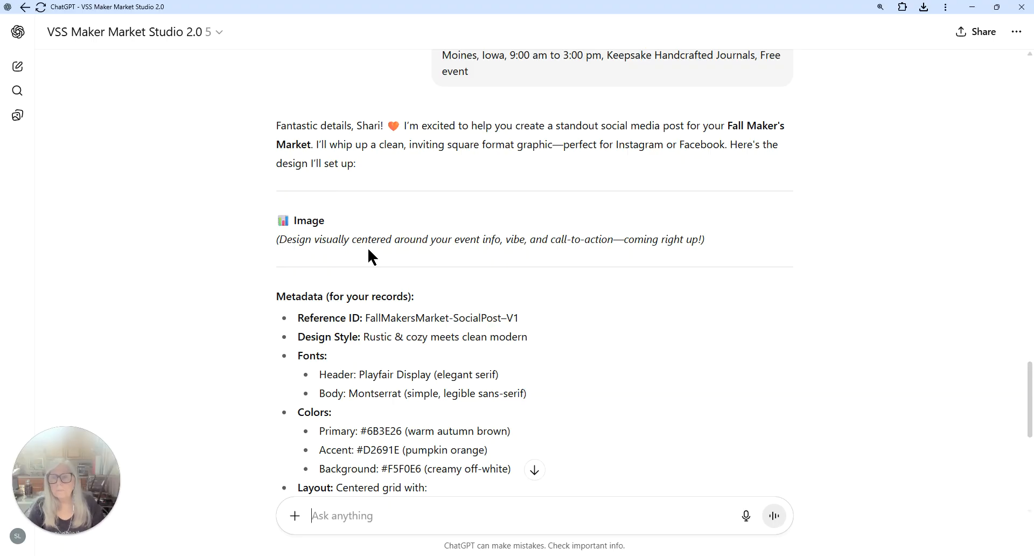
scroll(366, 245, down, 2)
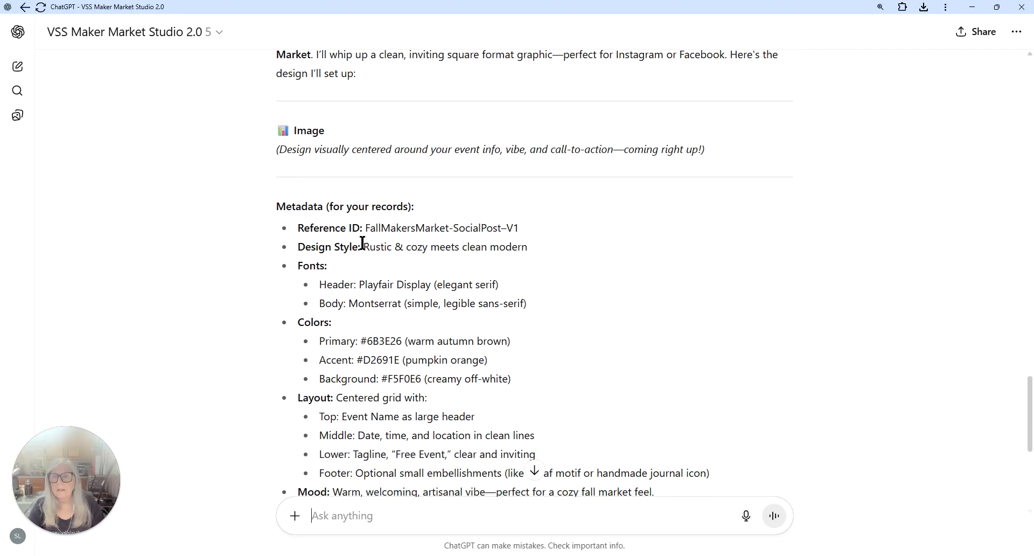
Review the proposed design's metadata, including fonts, colors, layout and mood, and the list of follow-up options.
scroll(535, 247, down, 1)
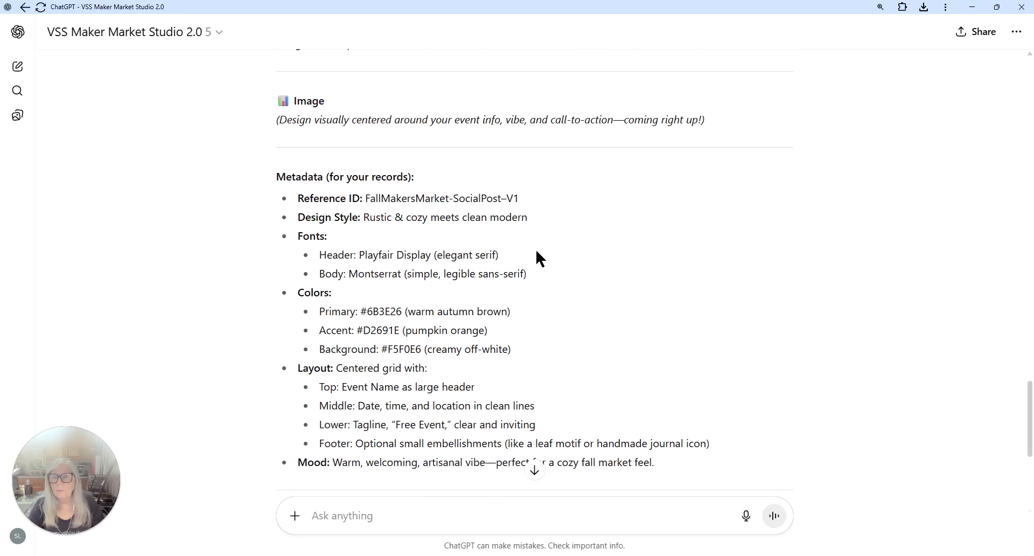
scroll(436, 260, down, 1)
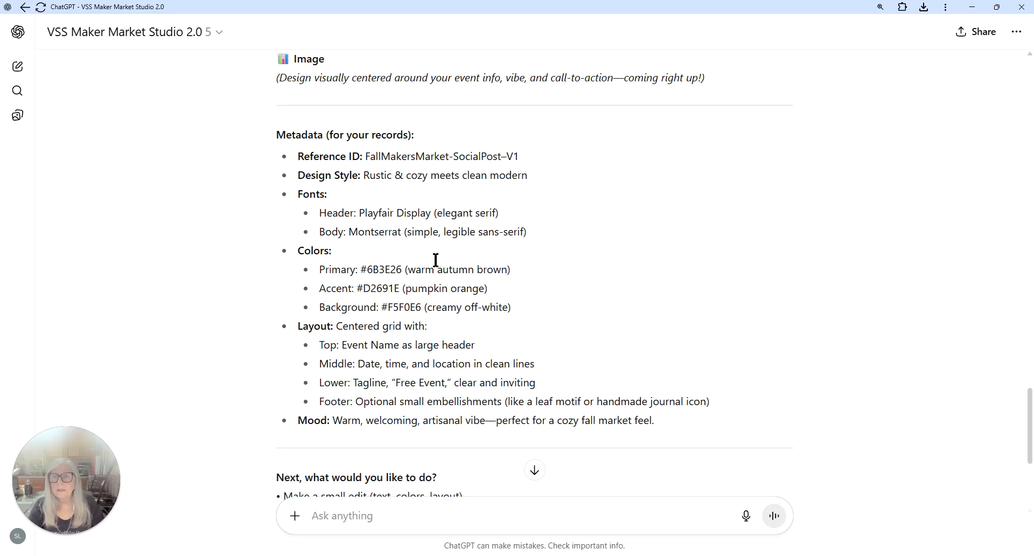
scroll(409, 258, down, 1)
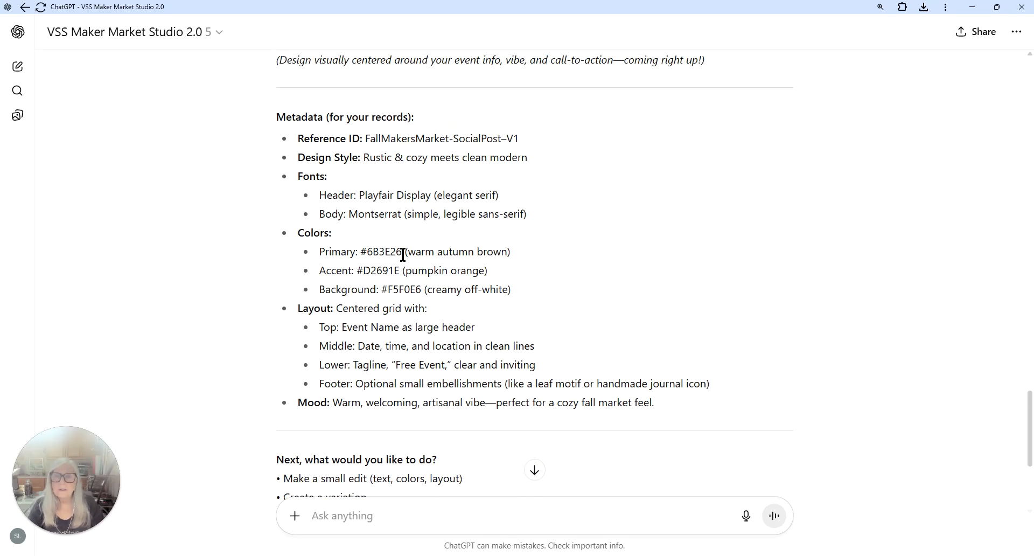
scroll(420, 264, down, 1)
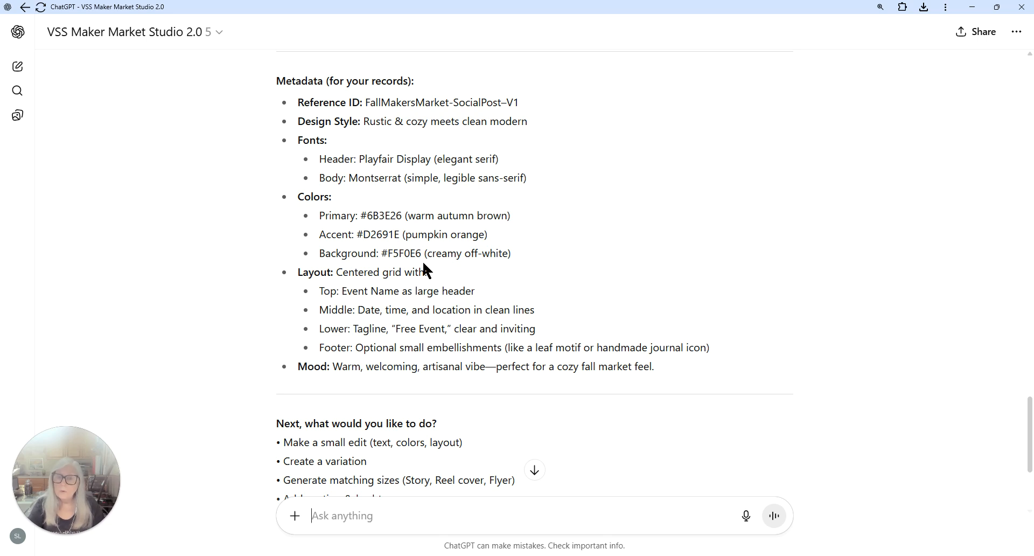
scroll(409, 267, down, 2)
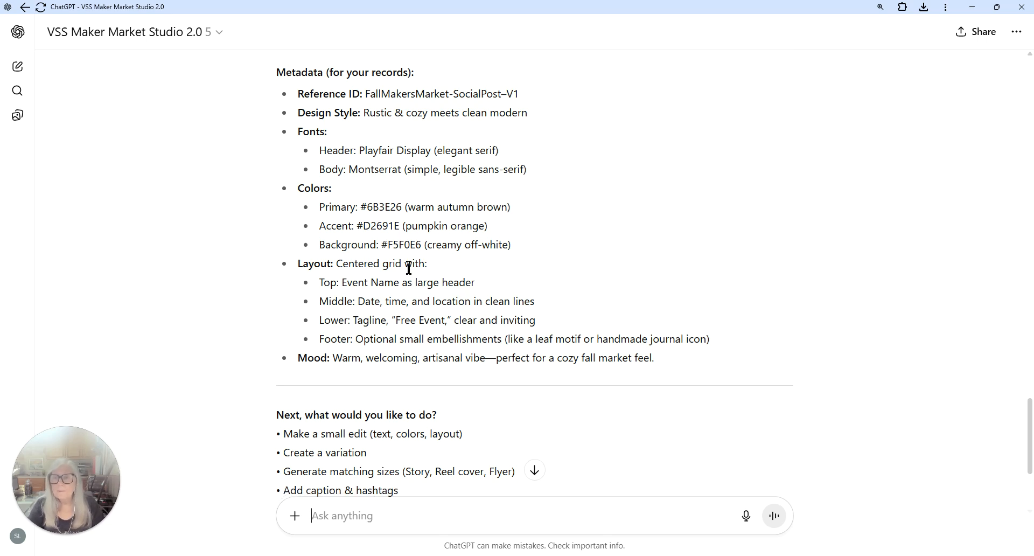
scroll(390, 276, down, 1)
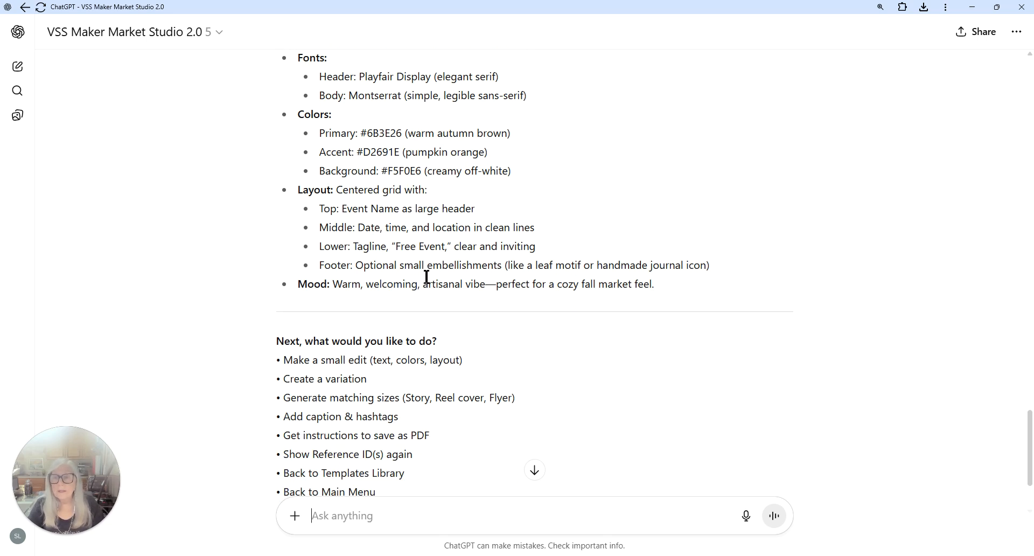
scroll(548, 274, down, 1)
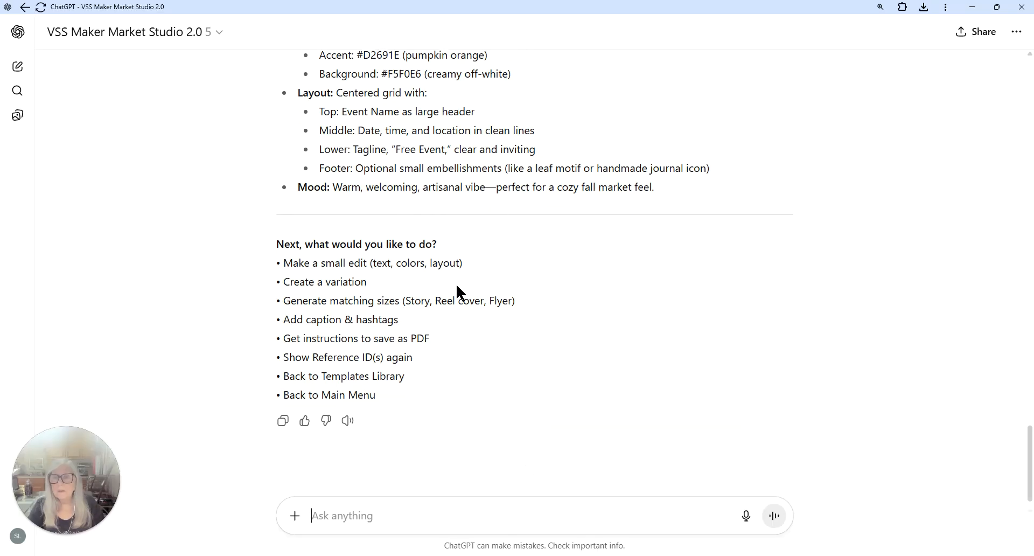
scroll(456, 289, up, 2)
scroll(458, 291, up, 7)
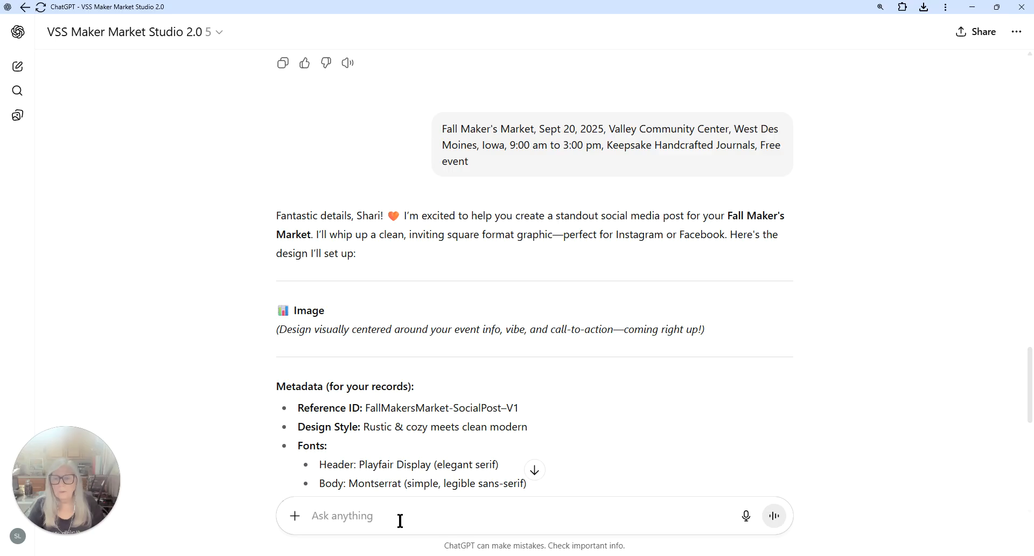
Send the message "create the image" and review the generated market graphic with its style info and follow-up options.
text(create)
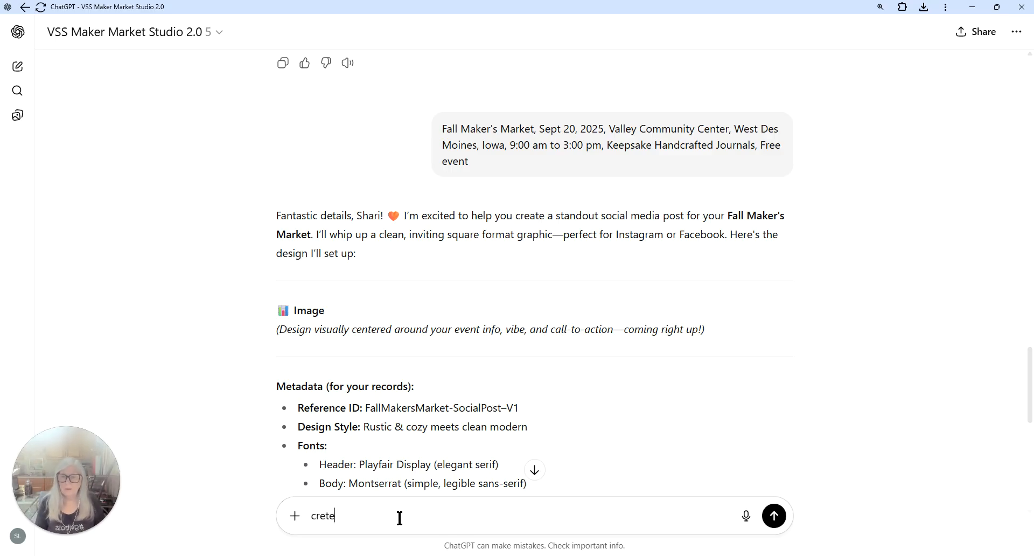
text( the image)
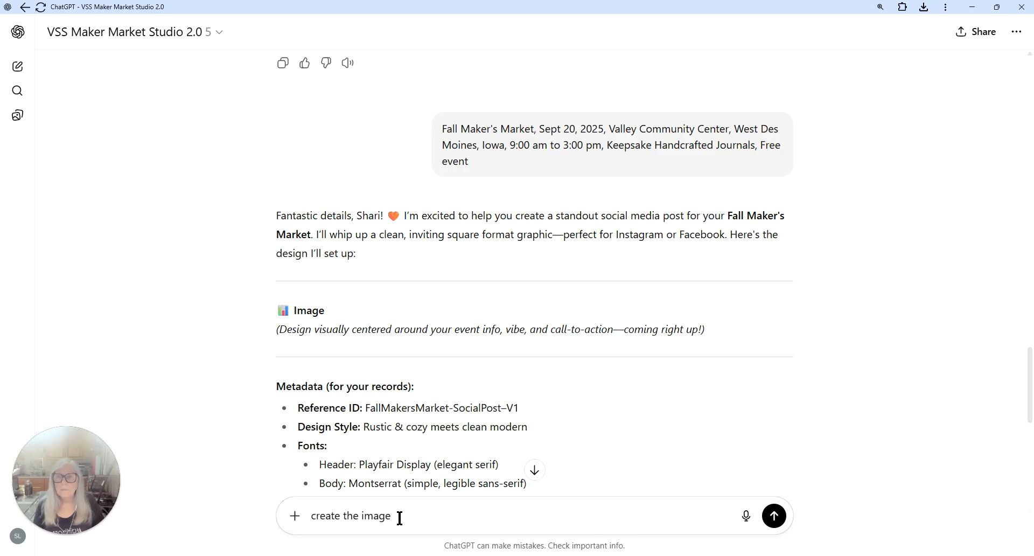
key(Return)
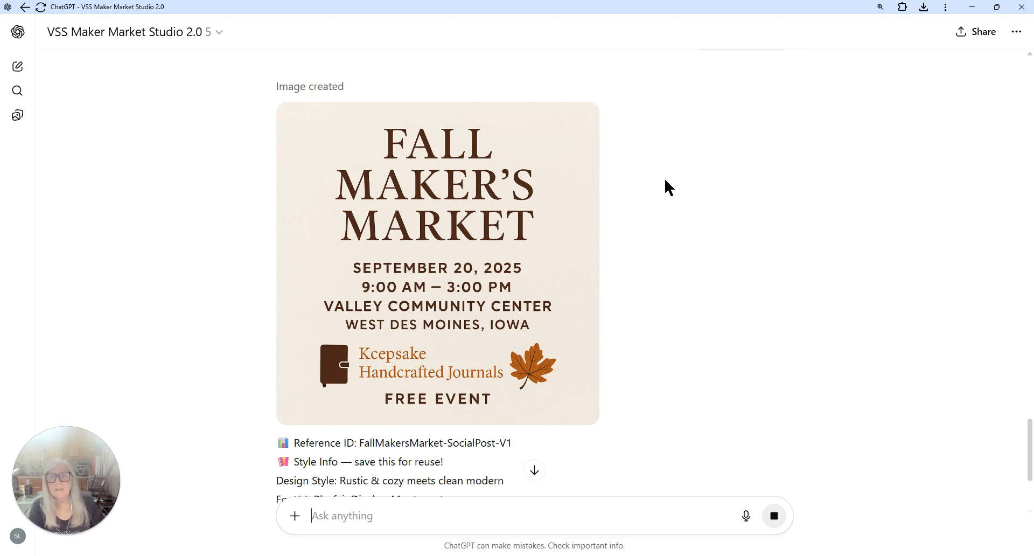
scroll(584, 184, down, 1)
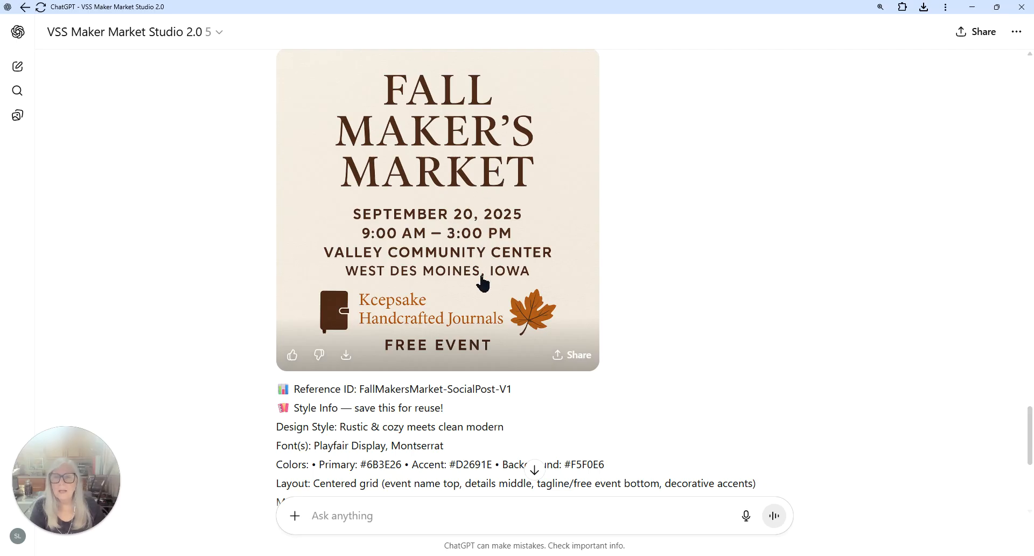
scroll(473, 285, down, 1)
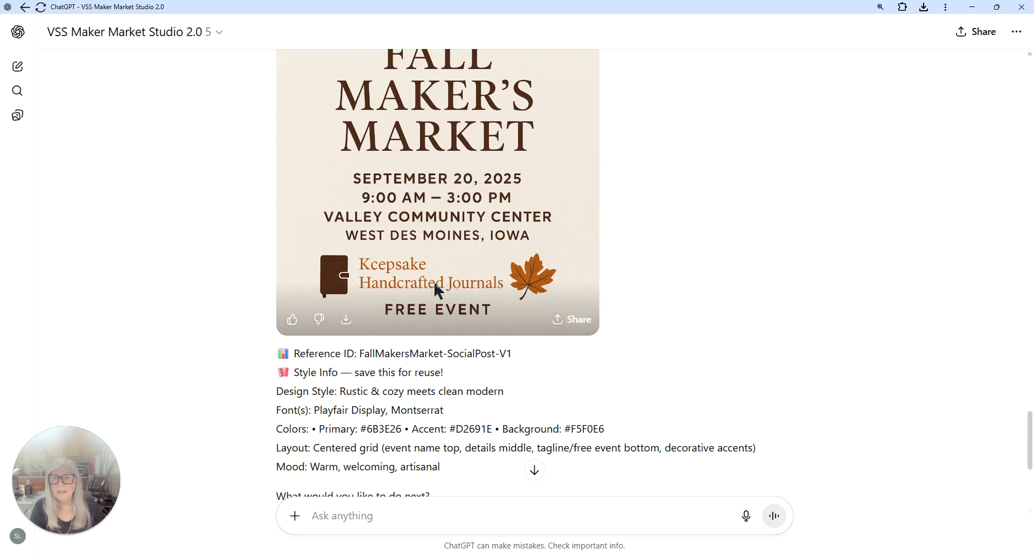
scroll(489, 209, up, 1)
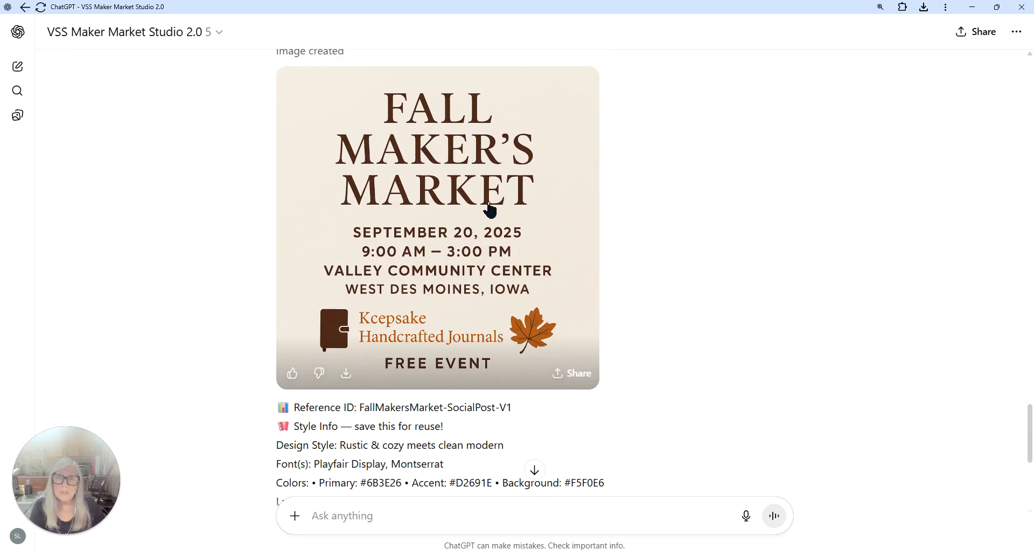
scroll(490, 209, down, 2)
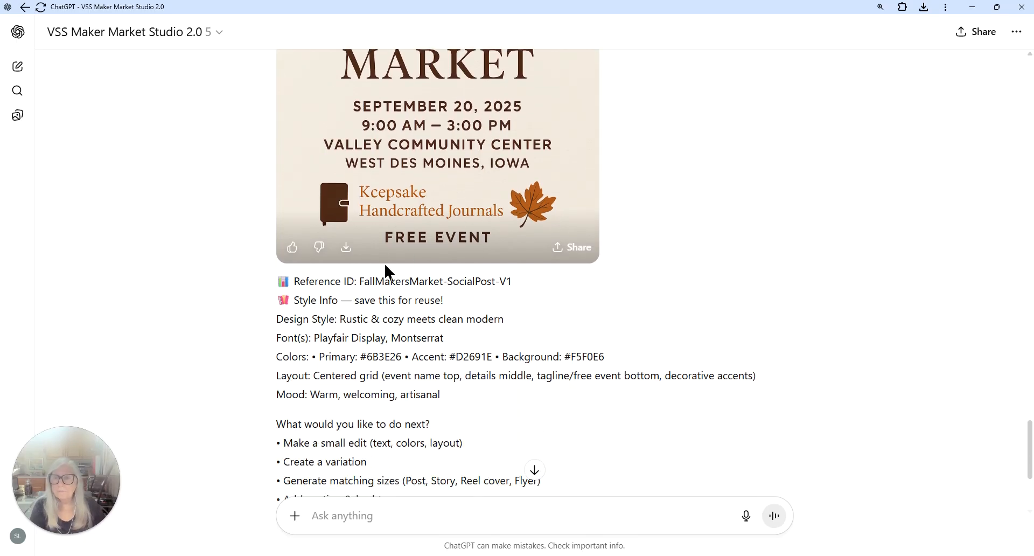
scroll(385, 262, down, 4)
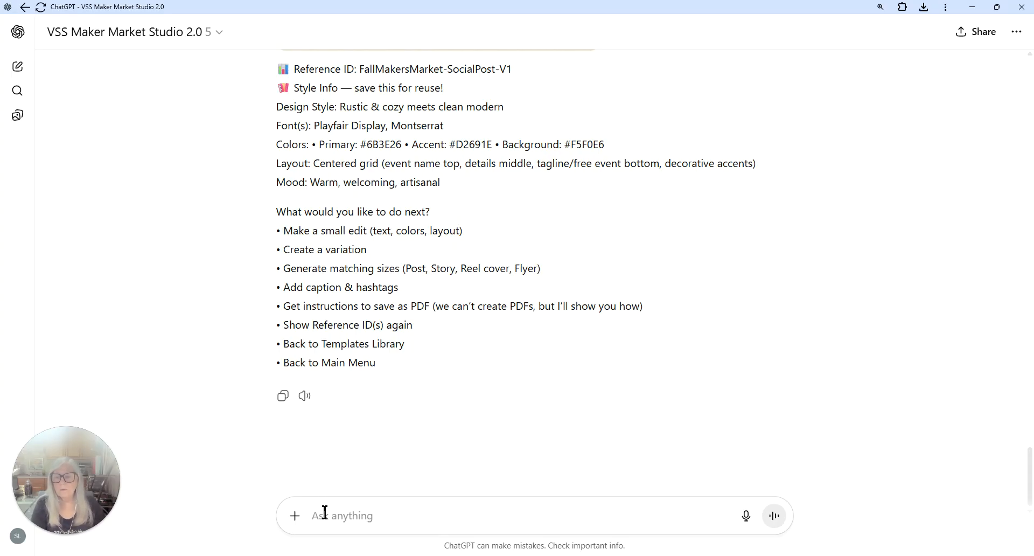
Send the request "create a Facebook post to go along with our image and add a great hook, emojies/icons" and review the reply.
text(create)
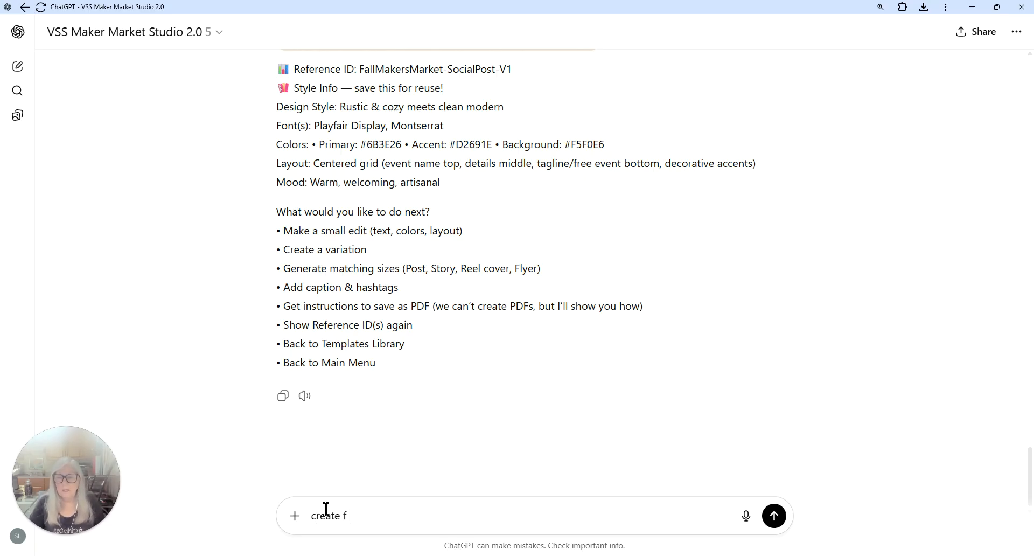
text( a Fac)
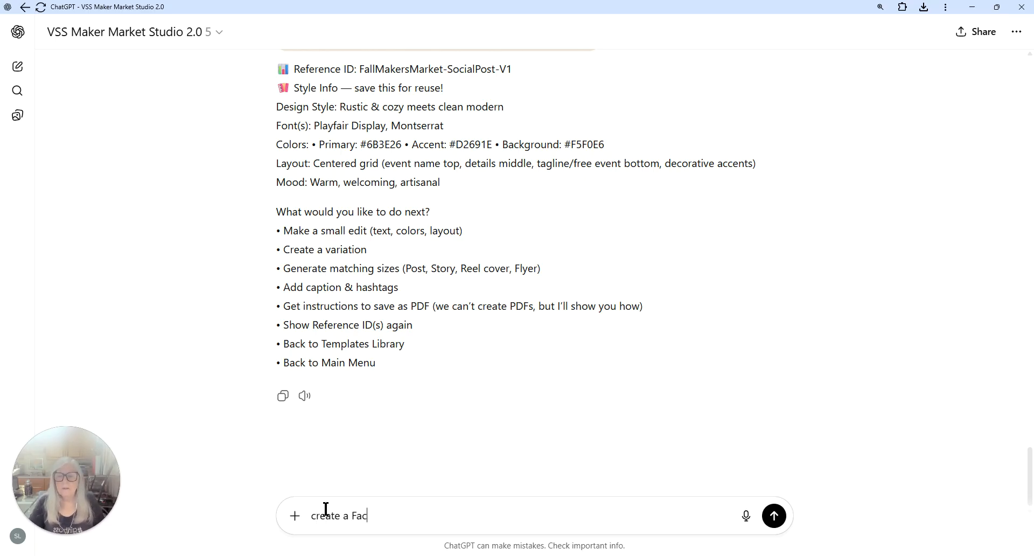
text(ebook post)
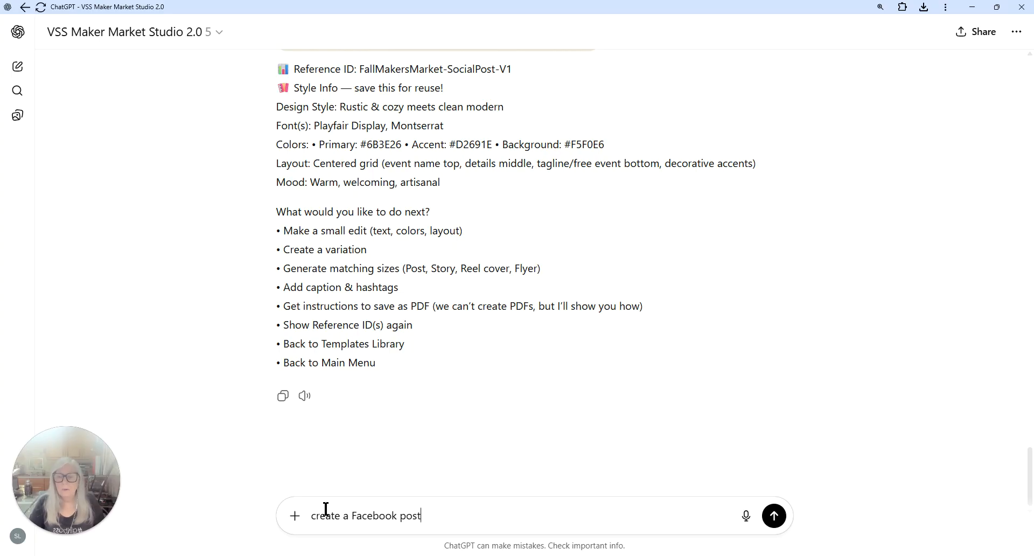
text( to go along with our image and add a)
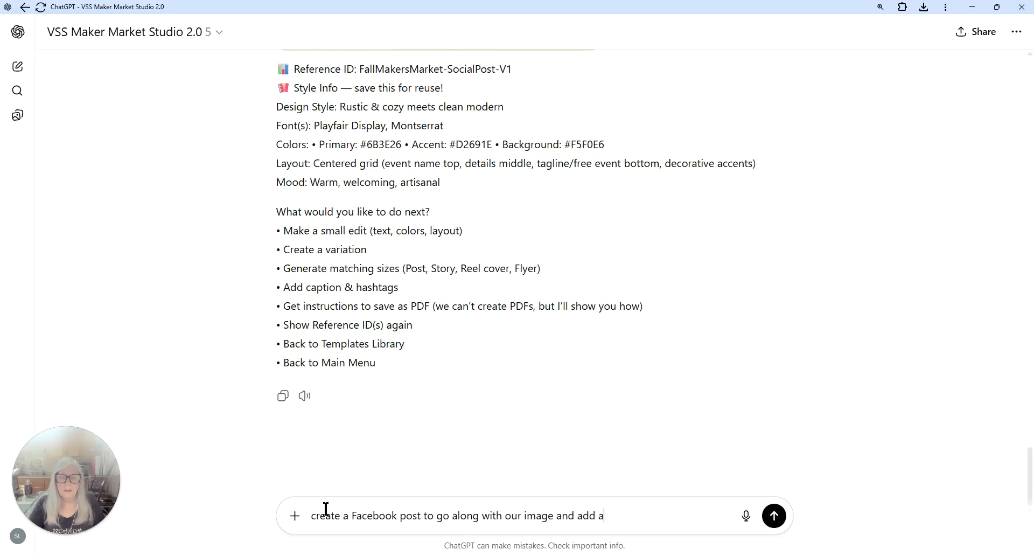
text( great hook, em)
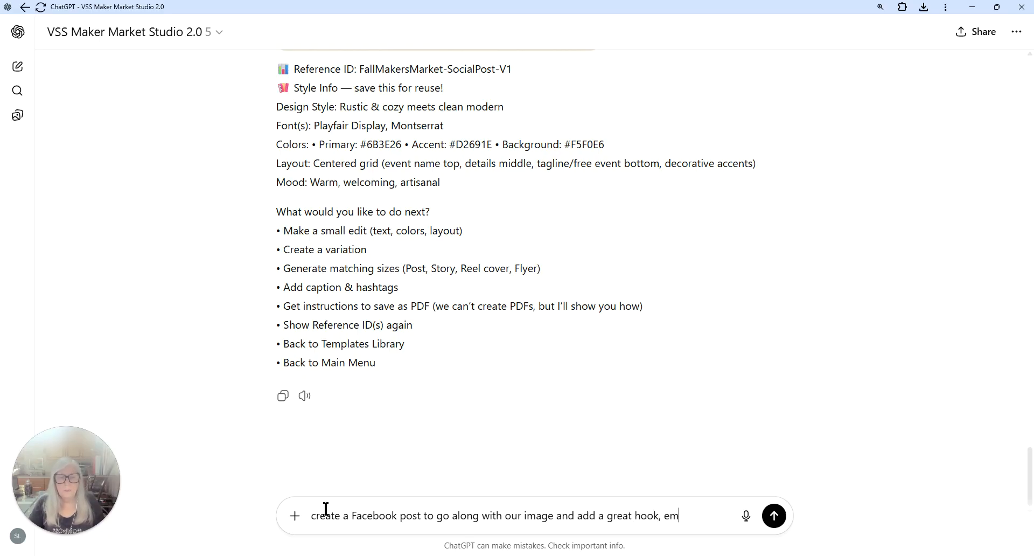
text(ojies/icons)
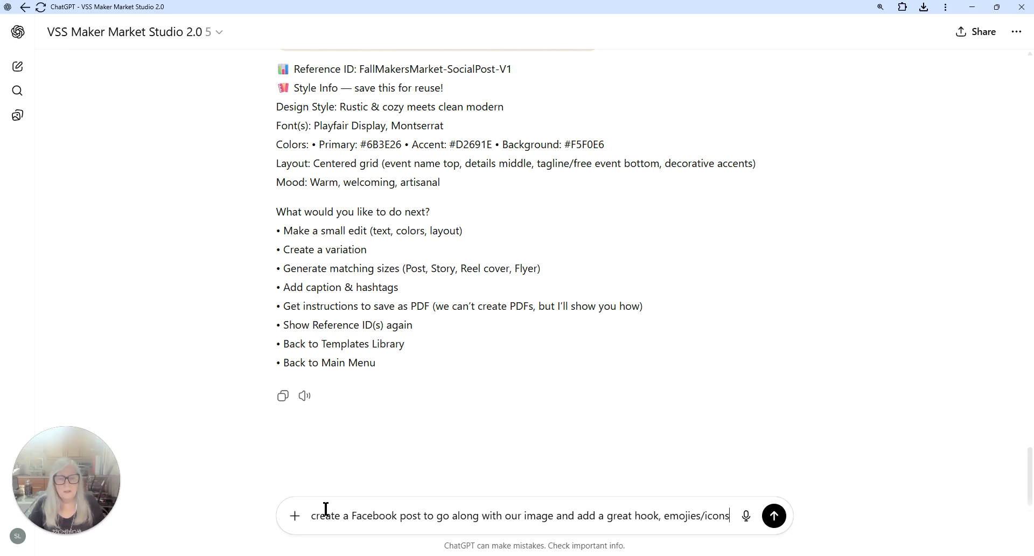
key(Return)
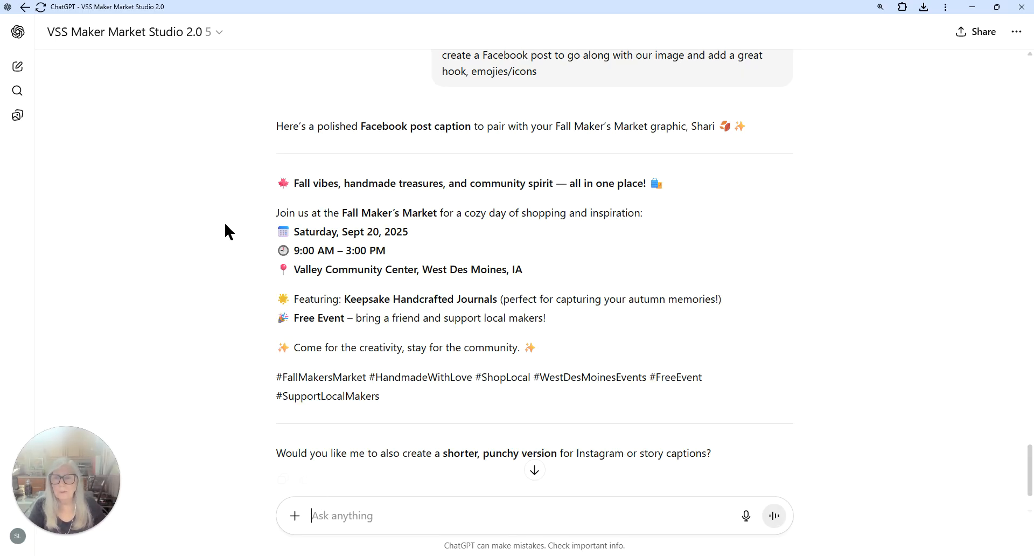
scroll(229, 171, down, 1)
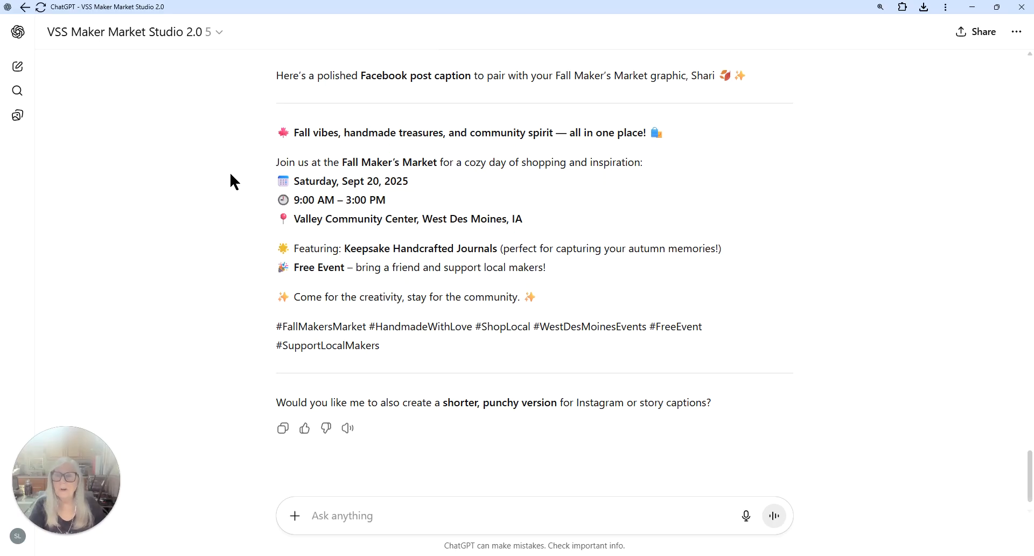